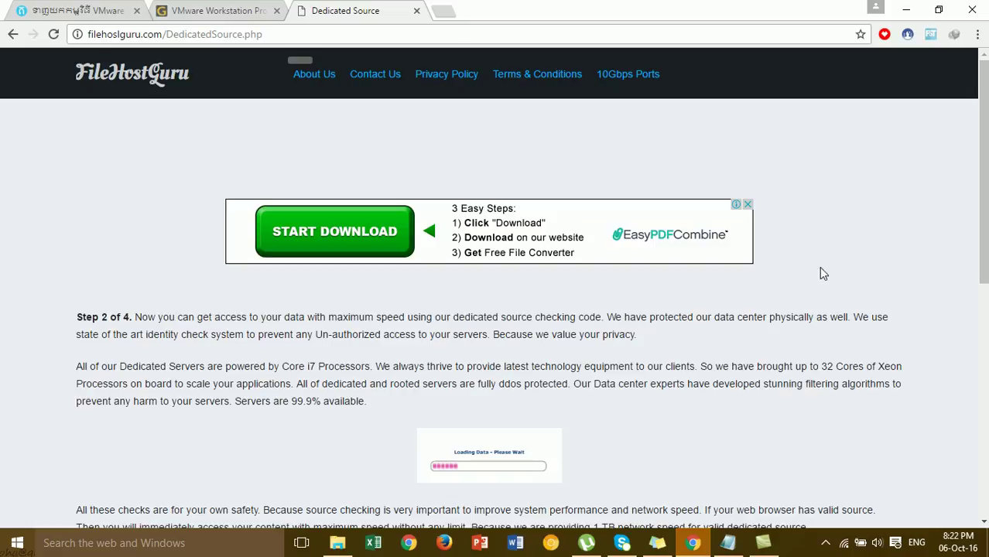
Cancel the VMware Workstation Pro 12.5.0 archive download and close the two download site tabs.
drag(986, 140, 984, 159)
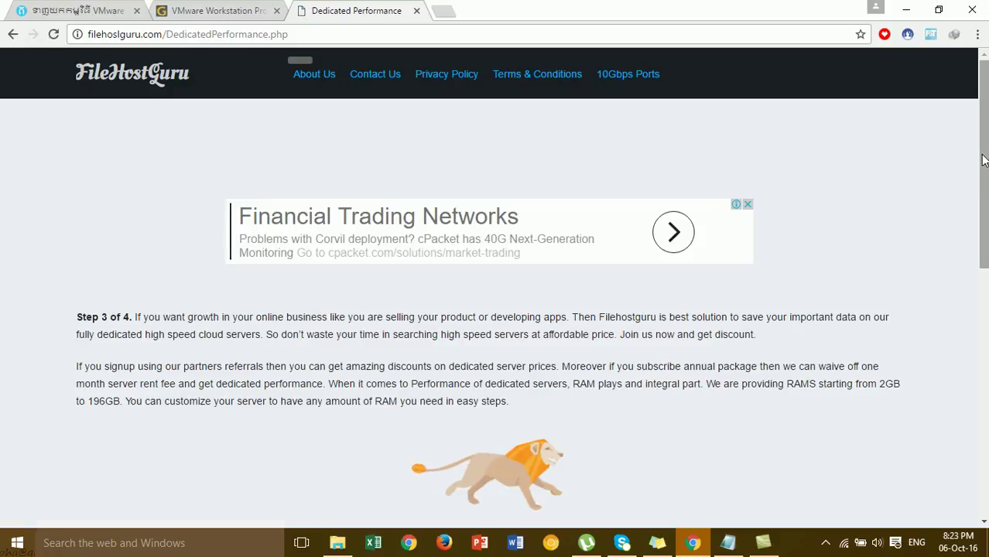
drag(984, 159, 978, 194)
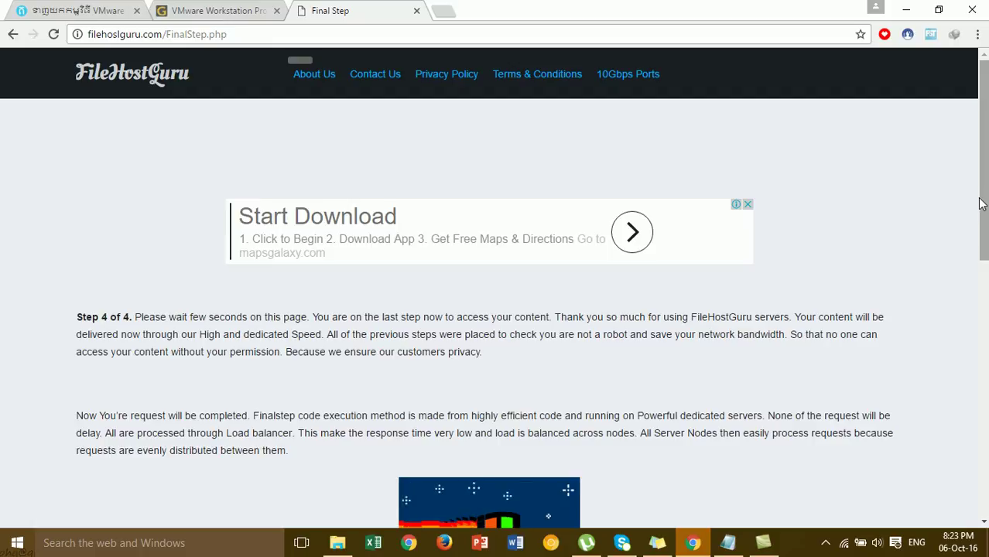
mouse_move(984, 178)
mouse_down()
mouse_move(984, 407)
mouse_move(985, 197)
mouse_up()
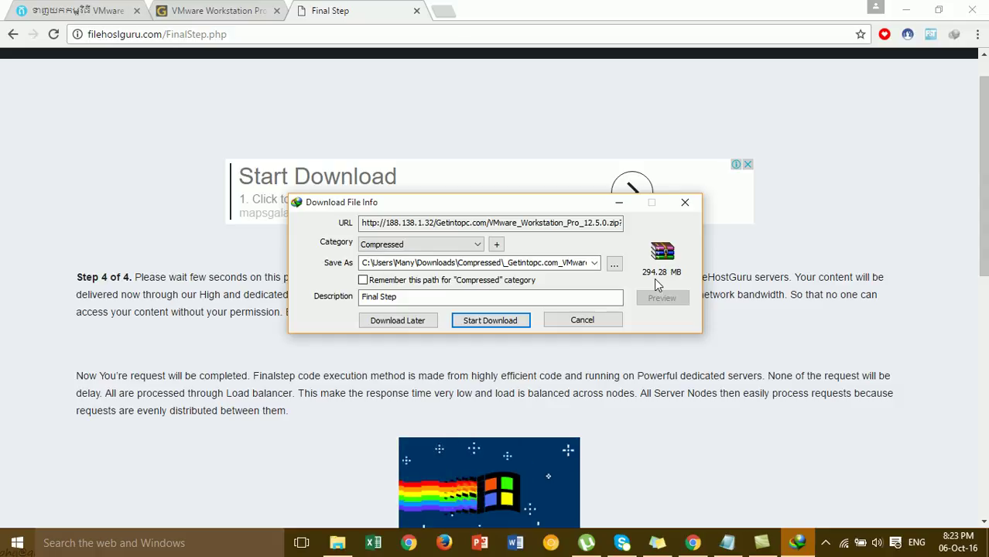
click(601, 322)
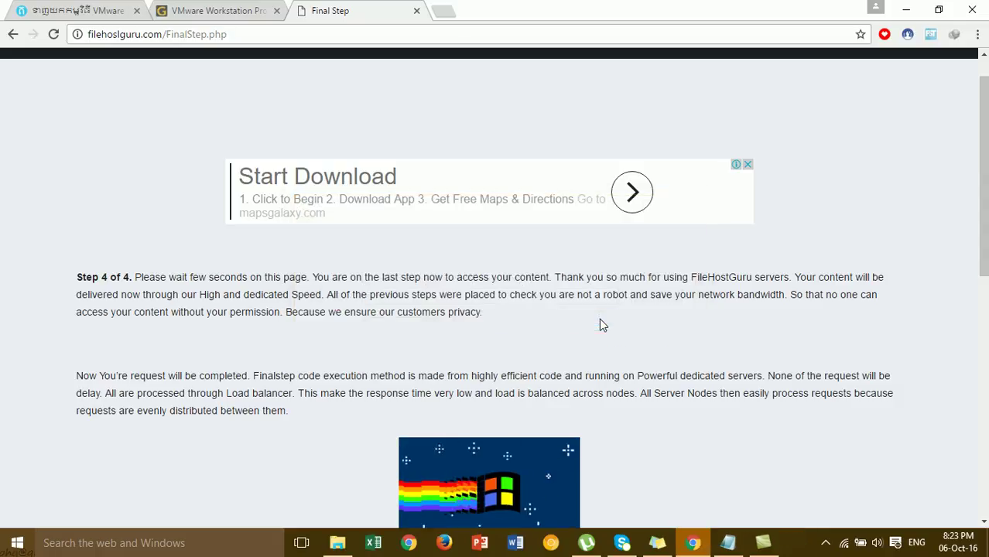
click(416, 11)
click(277, 11)
click(276, 11)
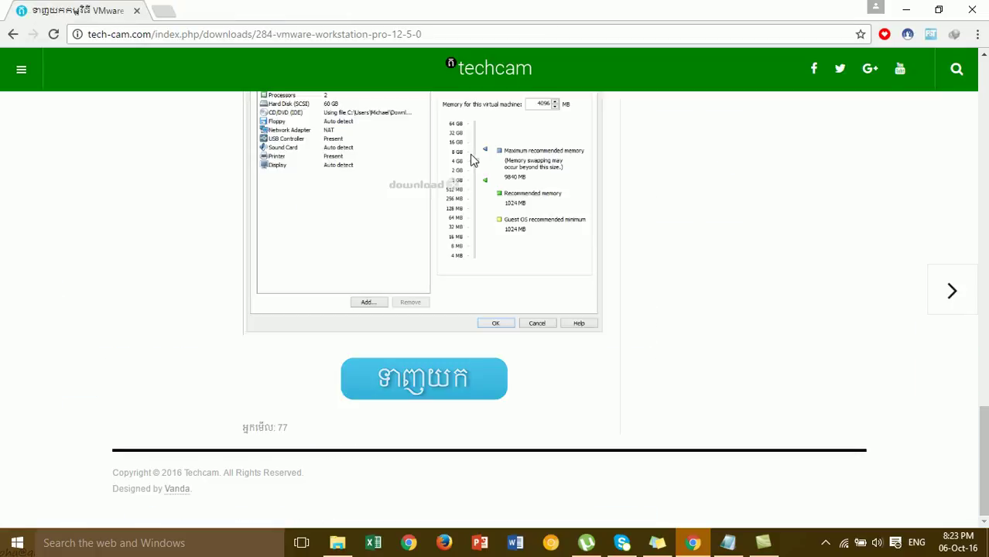
Minimize the browser and open VMware_Workstation_Pro_12.5.0.zip from the desktop, dismissing the WinRAR licence reminder.
scroll(983, 136, up, 10)
scroll(983, 137, up, 8)
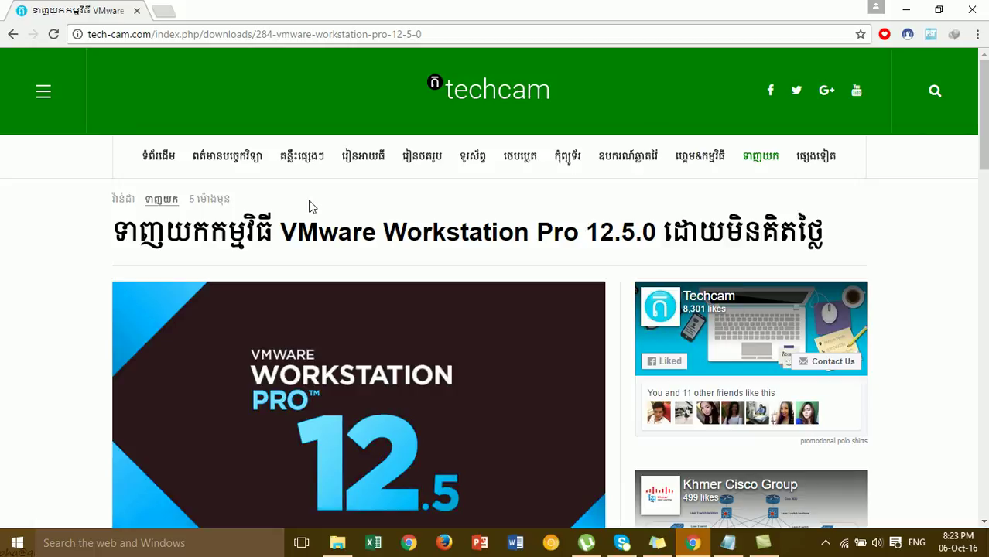
click(902, 12)
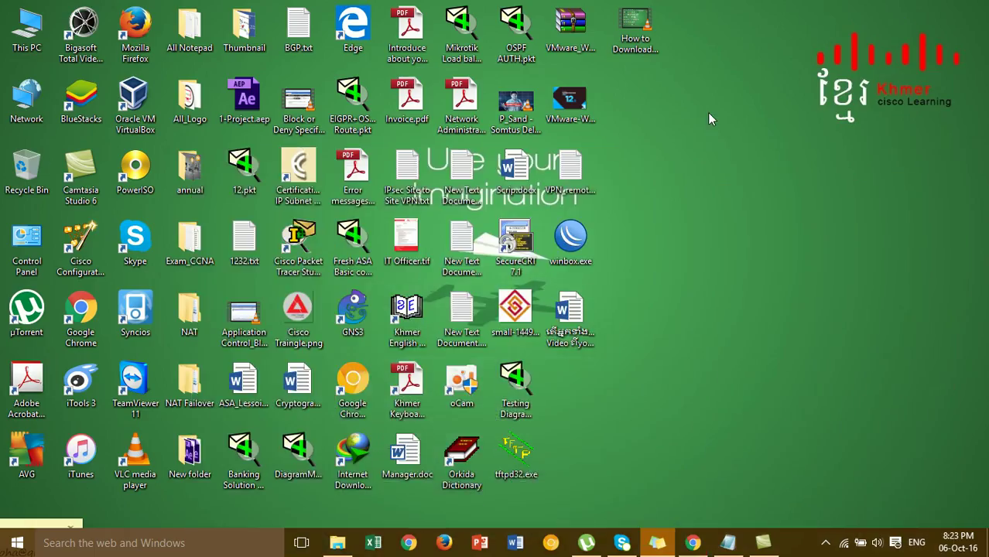
click(565, 60)
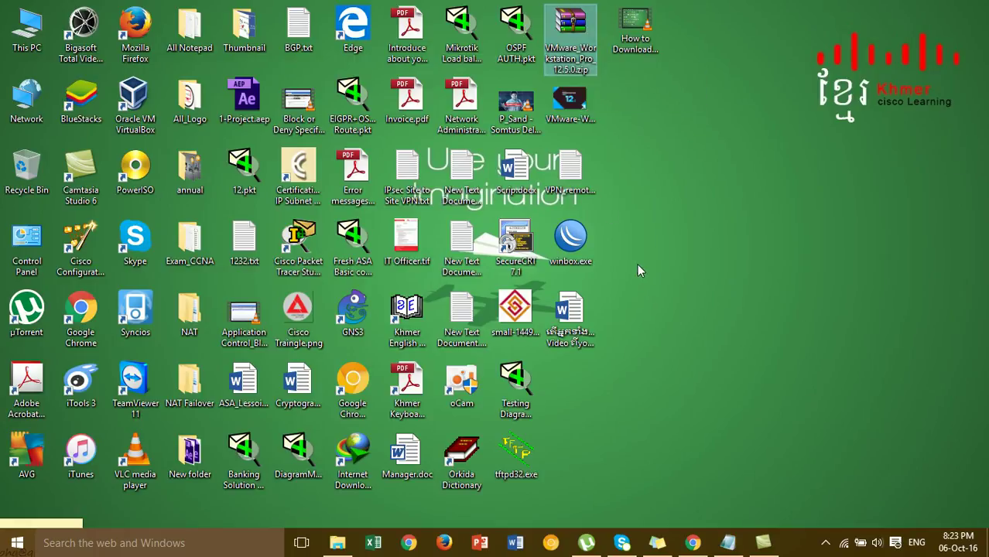
double_click(566, 27)
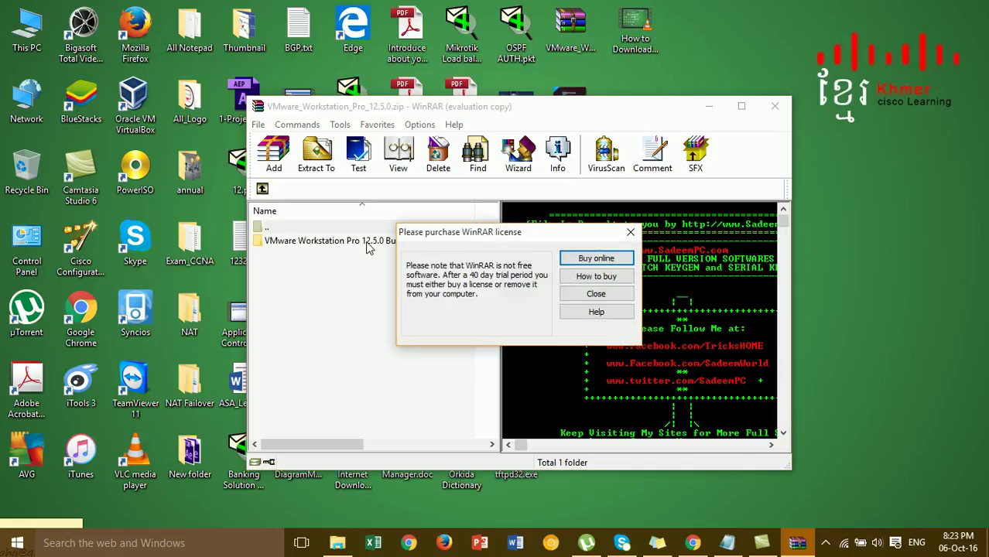
click(595, 295)
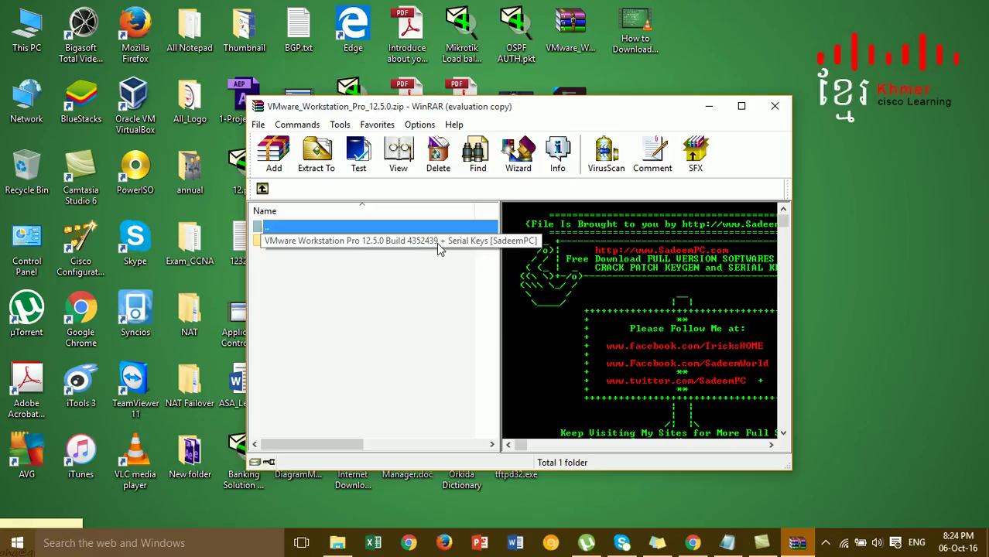
Enter the VMware Workstation Pro folder in the archive and run VMware-workstation-full-12.5.0-4352439.exe.
click(395, 243)
double_click(395, 243)
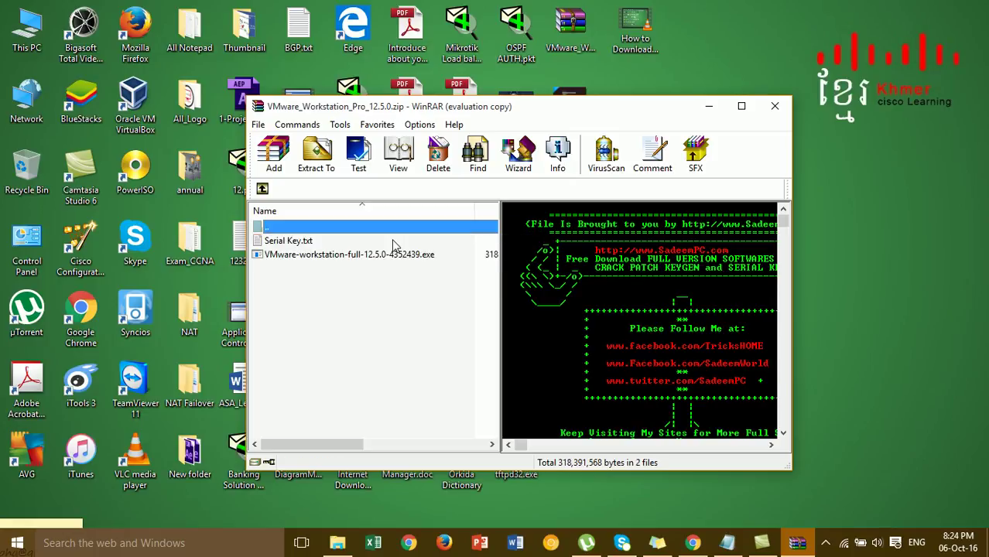
double_click(302, 262)
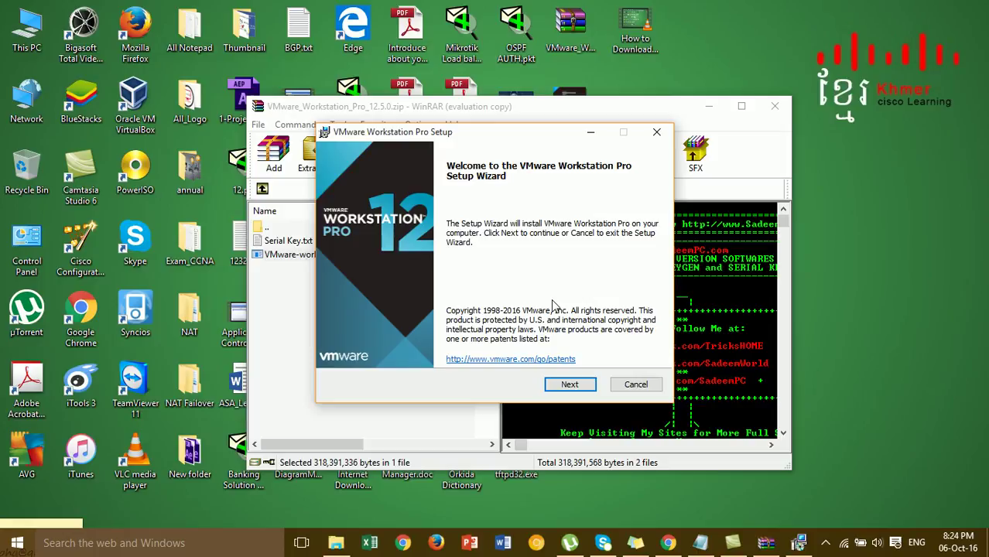
Start the setup wizard and accept the VMware end-user license agreement.
click(573, 386)
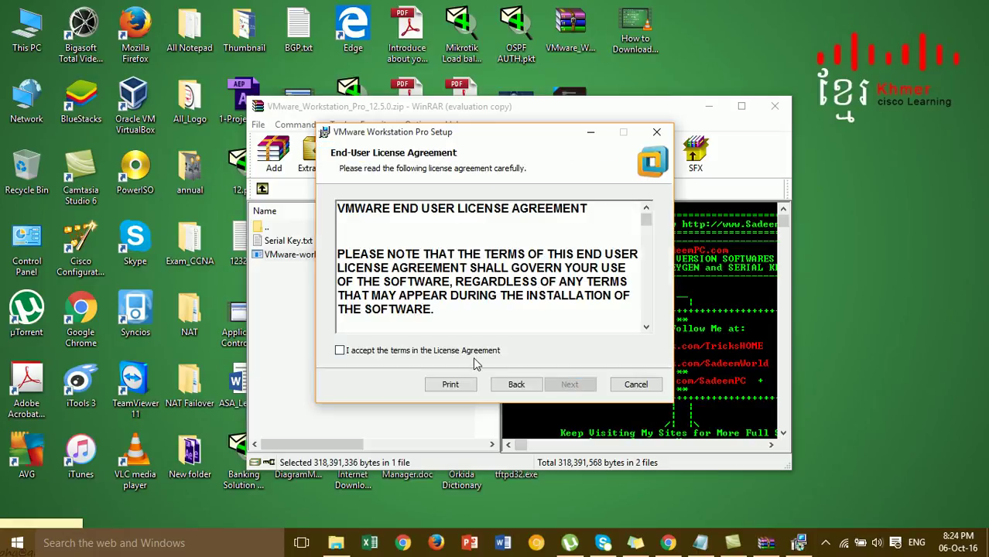
click(472, 356)
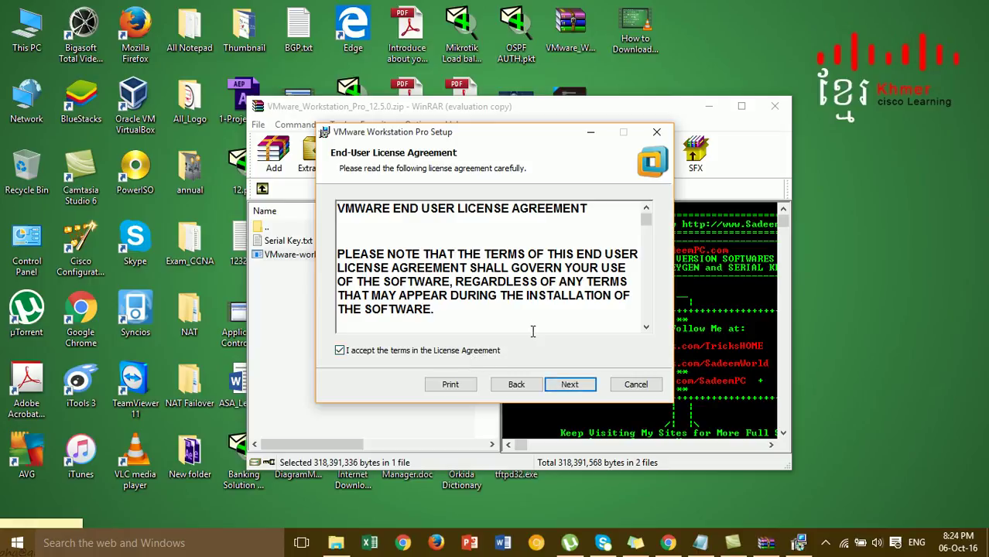
click(573, 387)
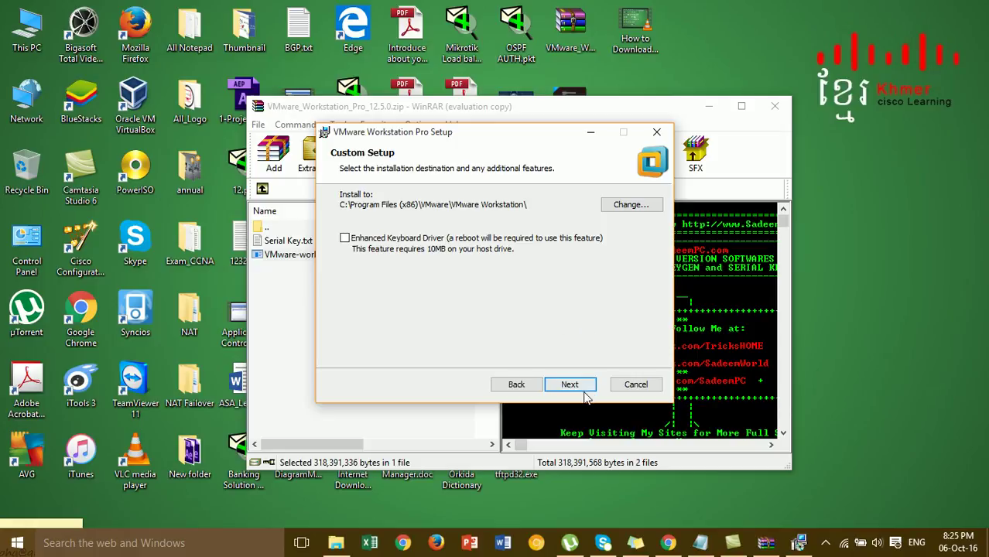
Install to the default folder without the enhanced keyboard driver, update checks or usage statistics, with only a desktop shortcut, and finish the setup.
click(577, 387)
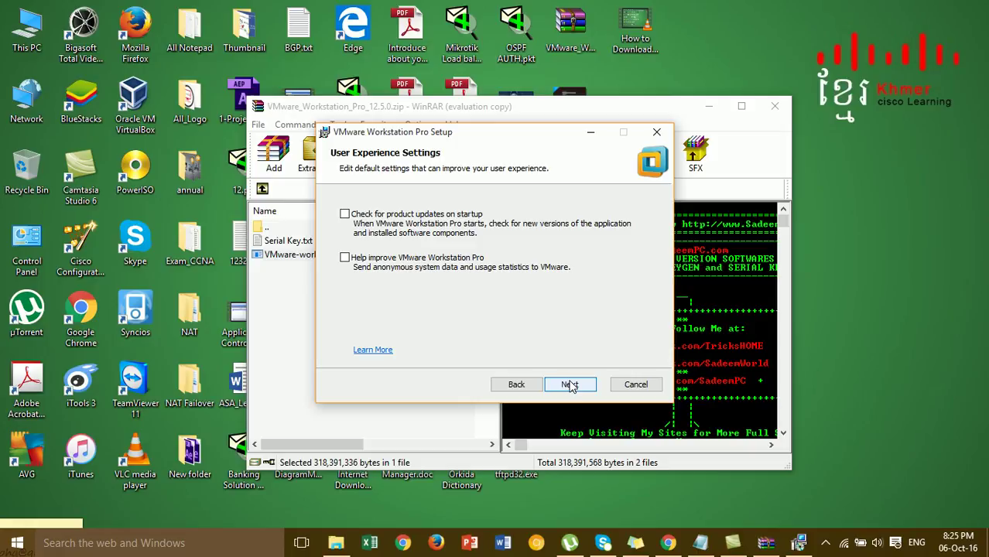
click(571, 385)
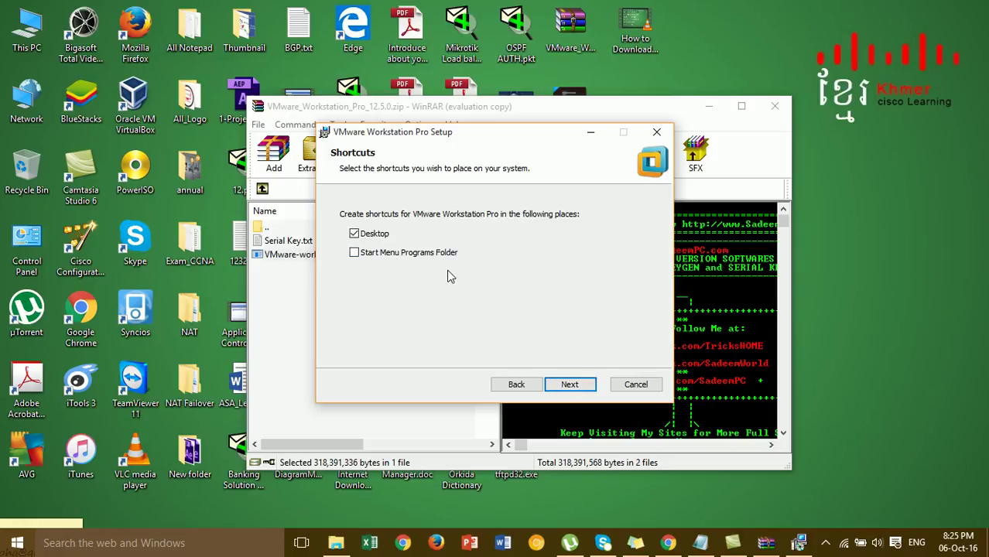
click(573, 385)
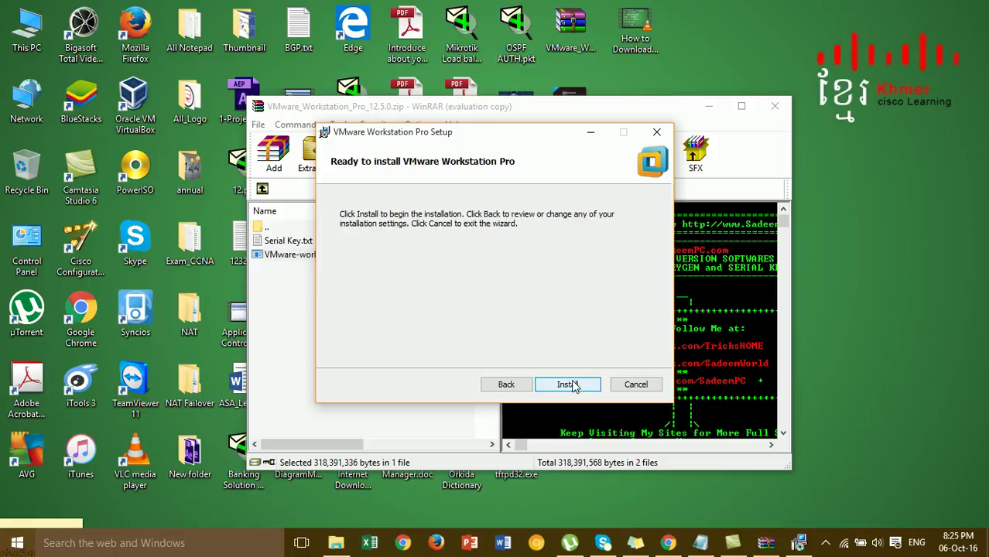
click(573, 385)
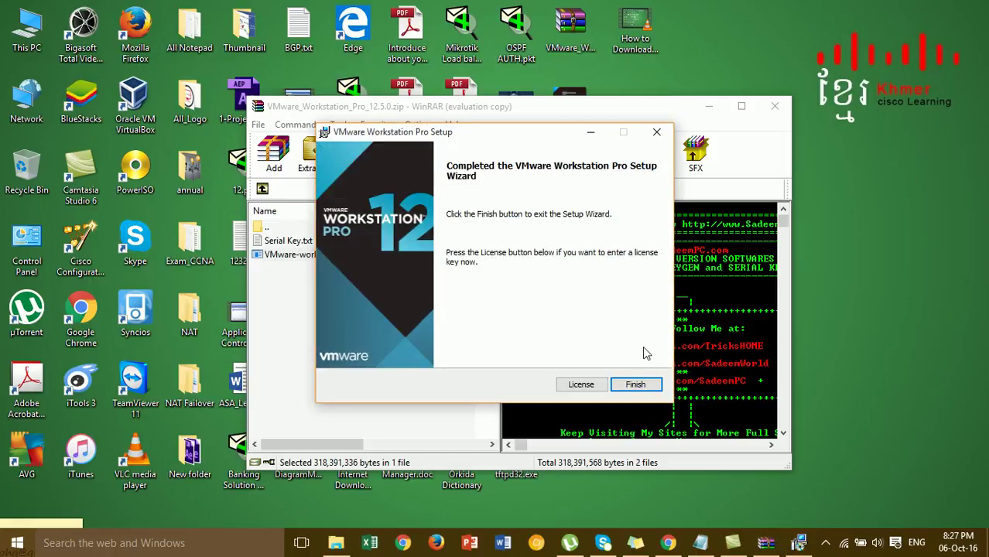
click(636, 383)
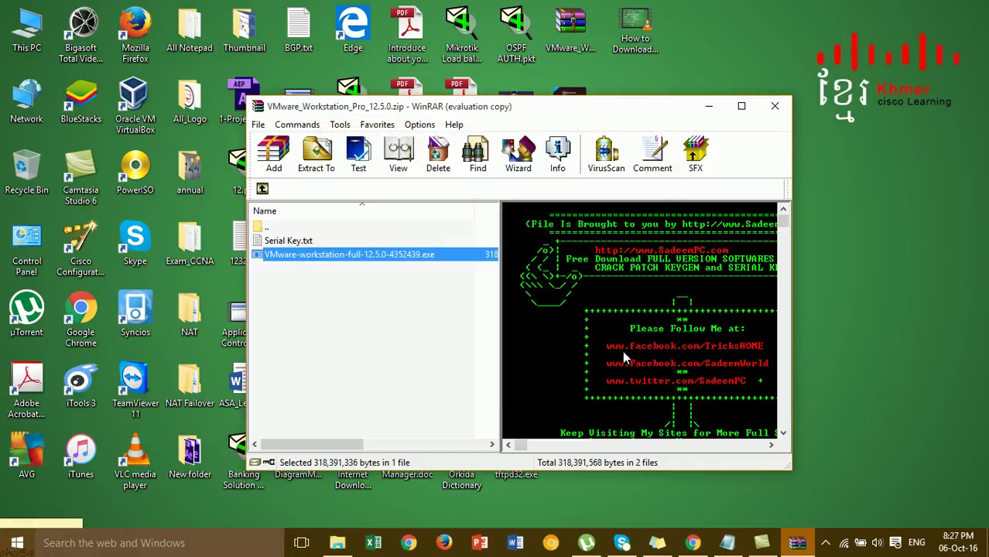
Minimize the WinRAR archive window and refresh the desktop around the VMware Workstation Pro shortcut.
click(711, 111)
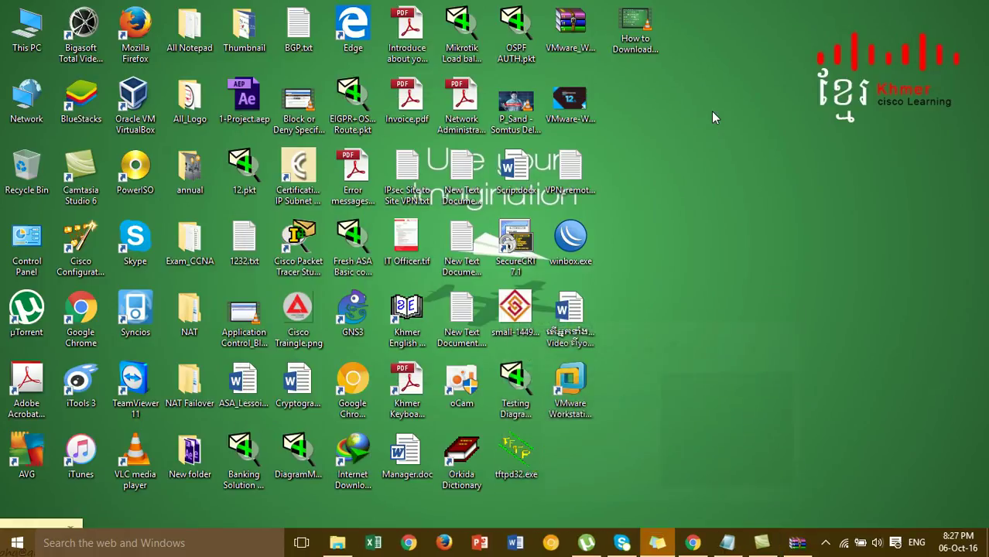
right_click(707, 181)
click(735, 223)
click(580, 395)
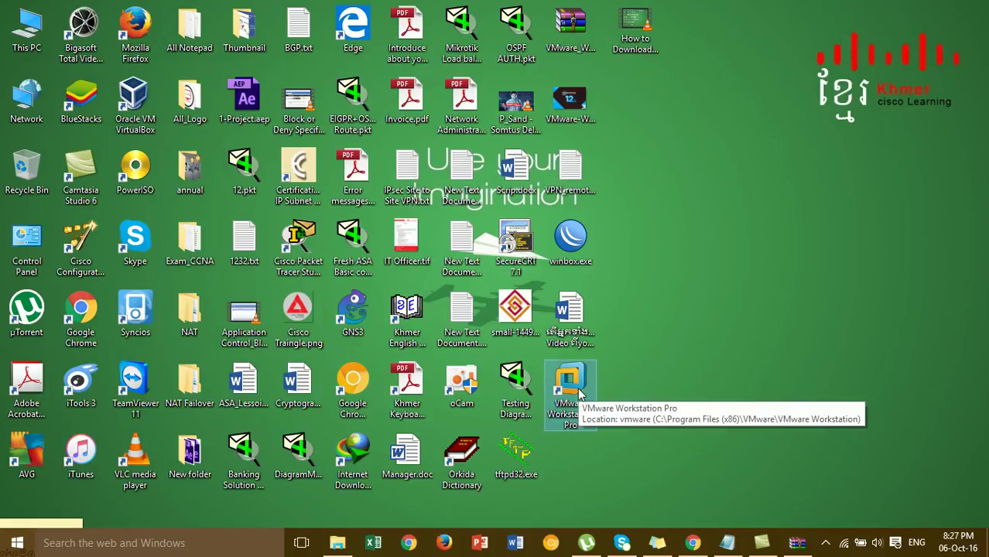
click(656, 322)
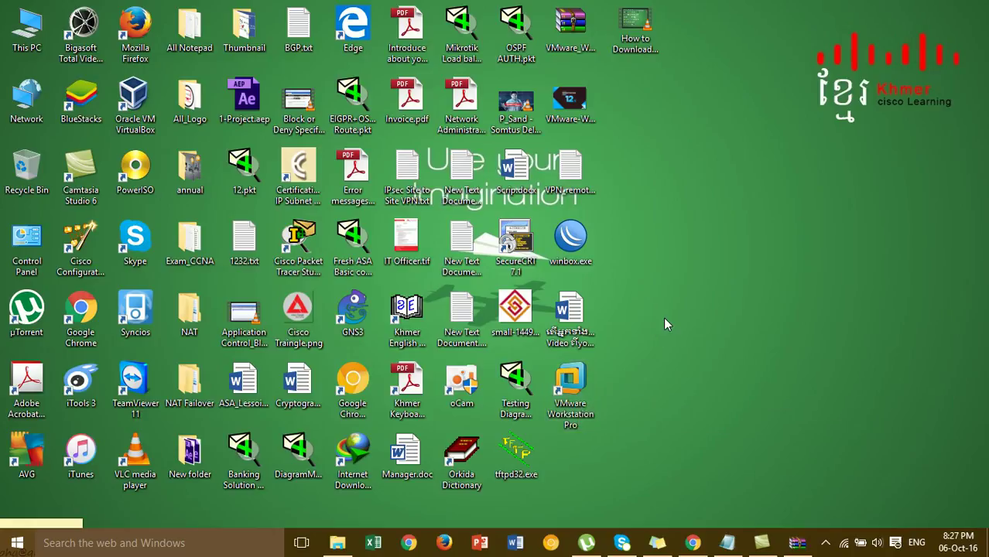
right_click(663, 323)
click(692, 364)
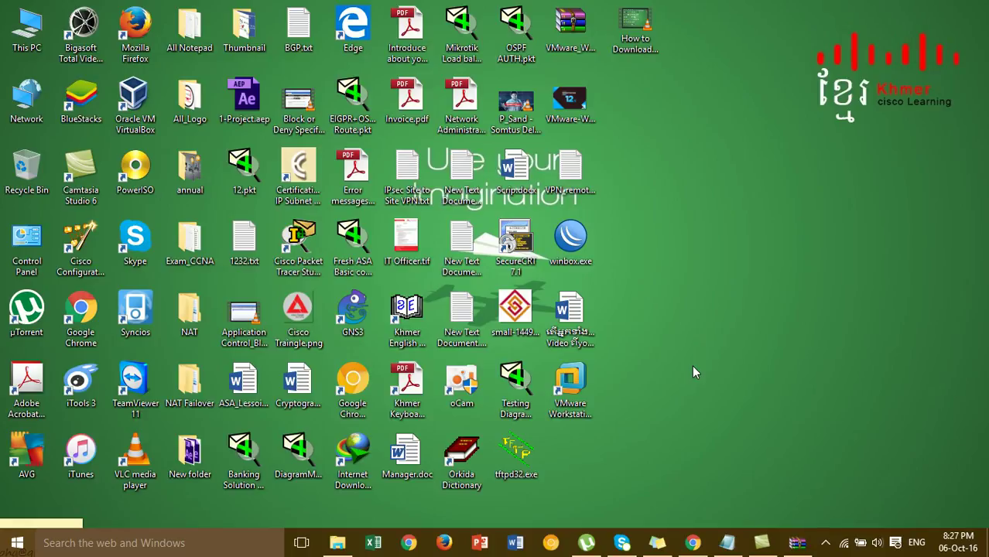
click(588, 379)
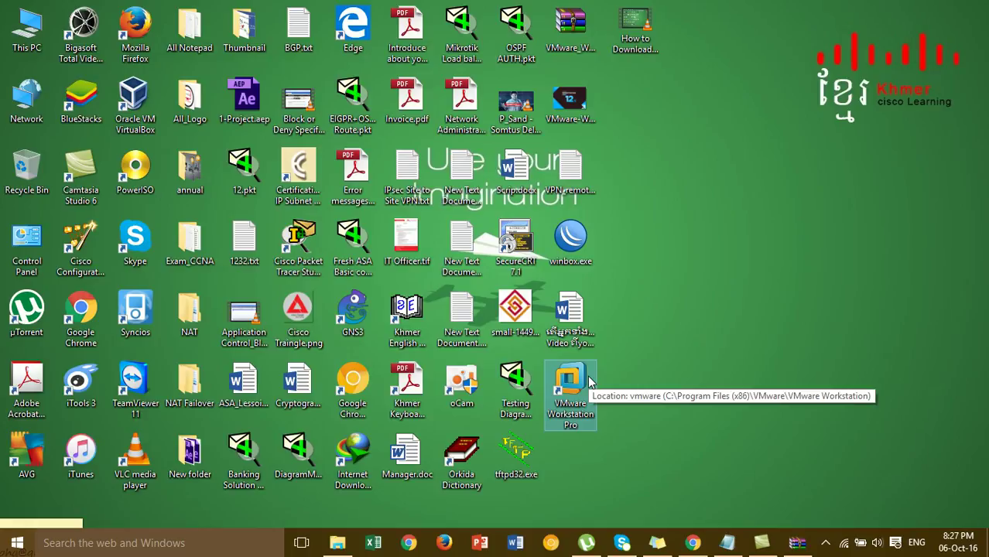
right_click(607, 286)
click(633, 332)
Launch VMware Workstation Pro from the desktop and show its Home page.
double_click(582, 382)
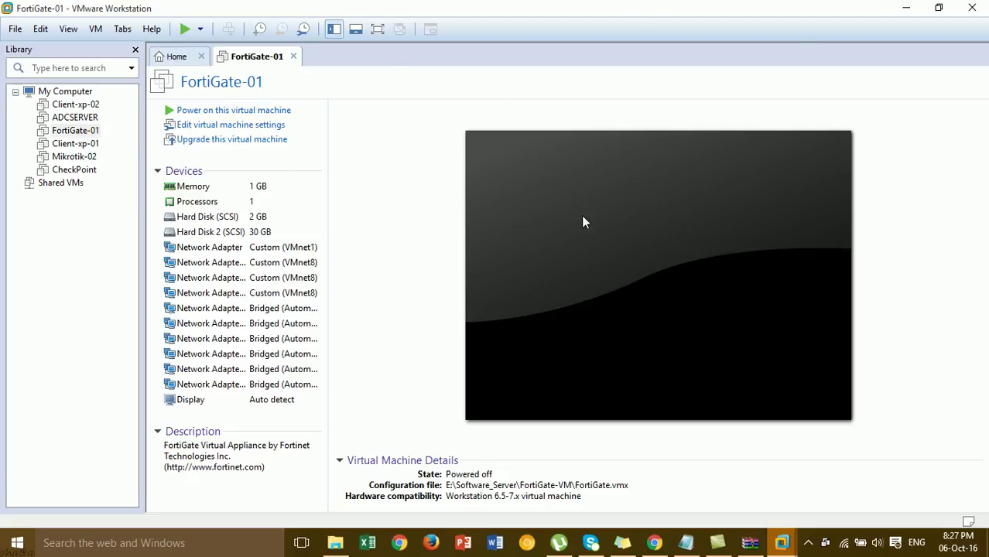
click(170, 58)
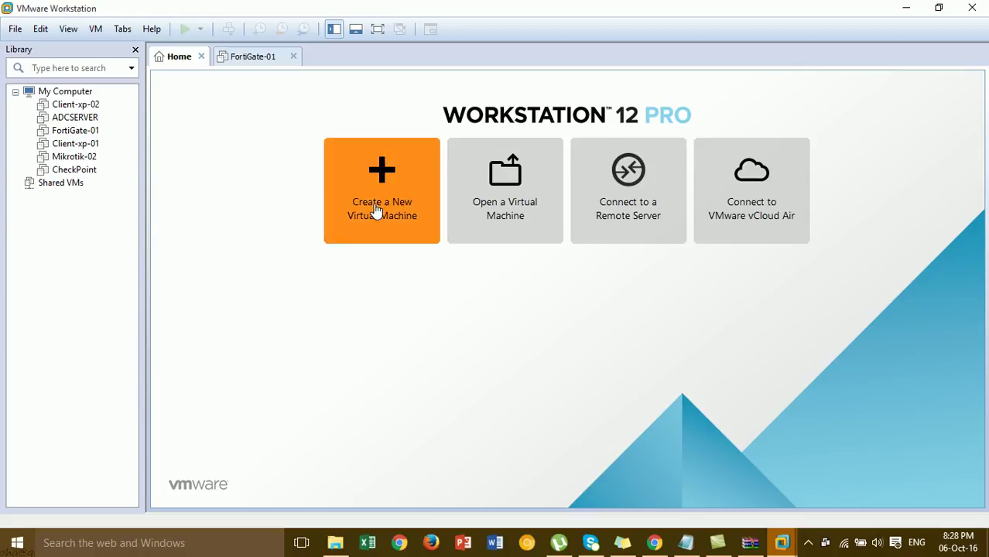
Examine the options for creating a new virtual machine and opening an existing one, leaving each without making changes.
click(404, 205)
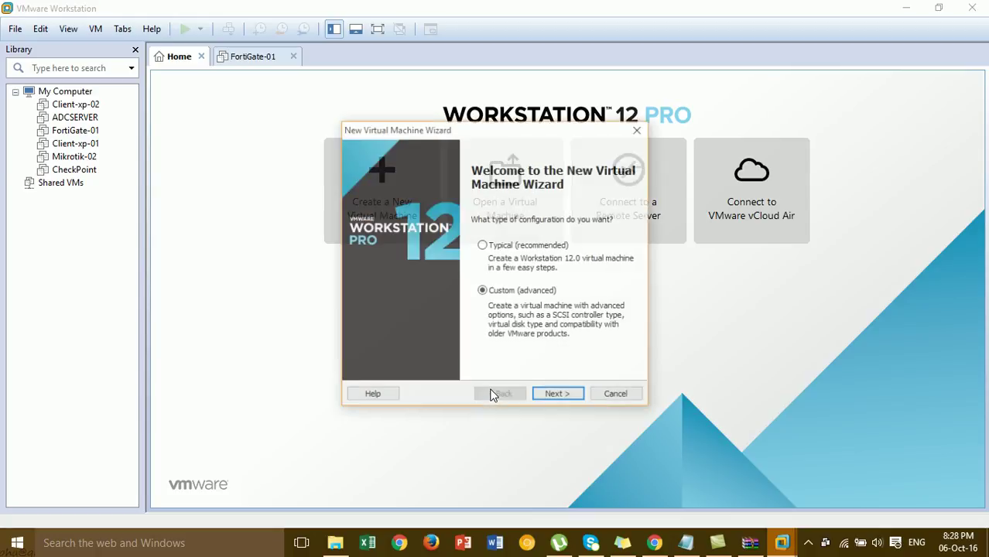
click(629, 398)
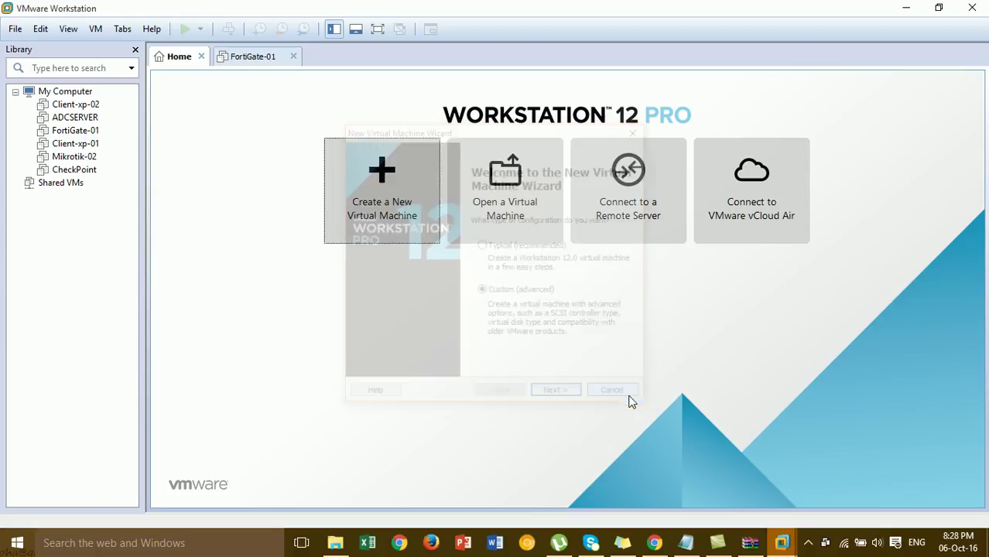
click(17, 31)
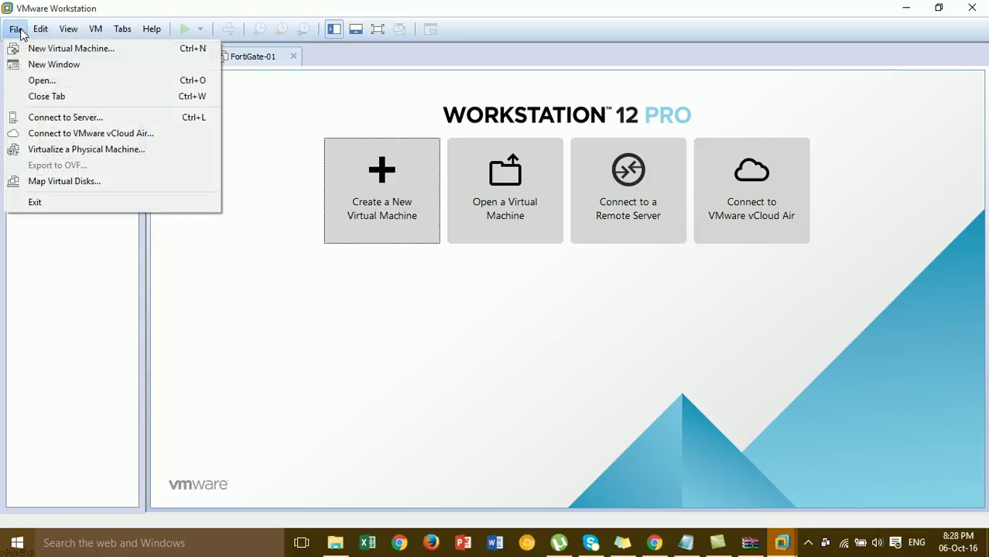
click(364, 286)
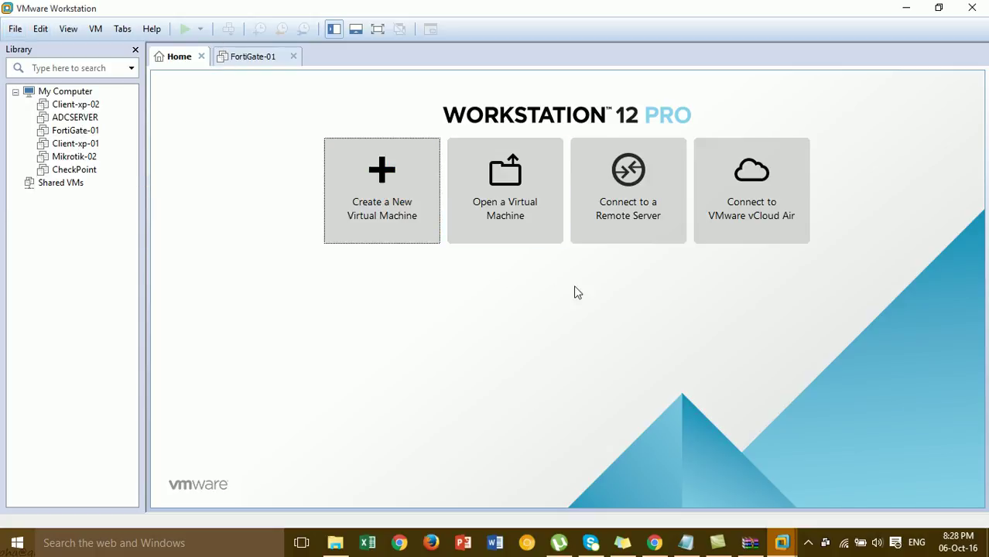
click(532, 208)
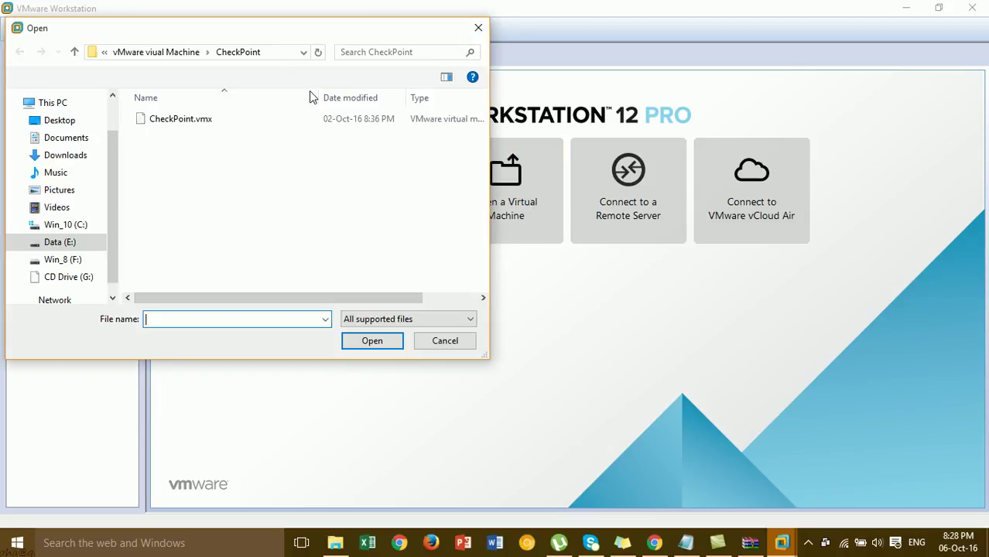
click(477, 28)
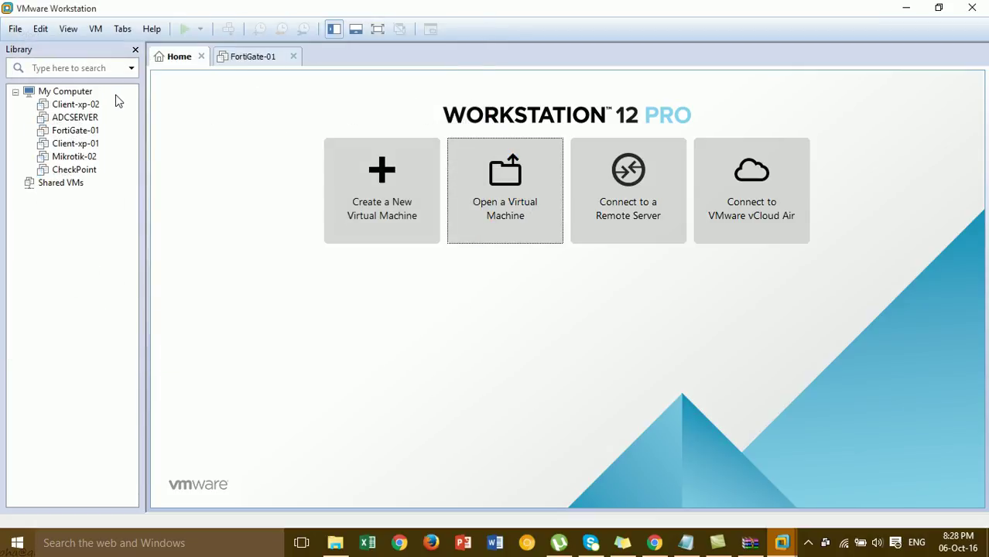
click(16, 31)
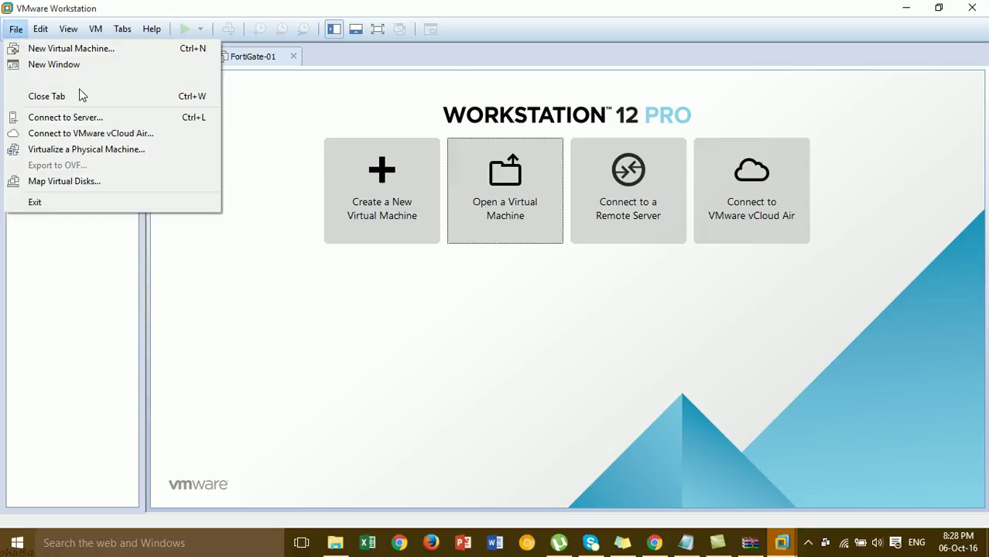
click(462, 325)
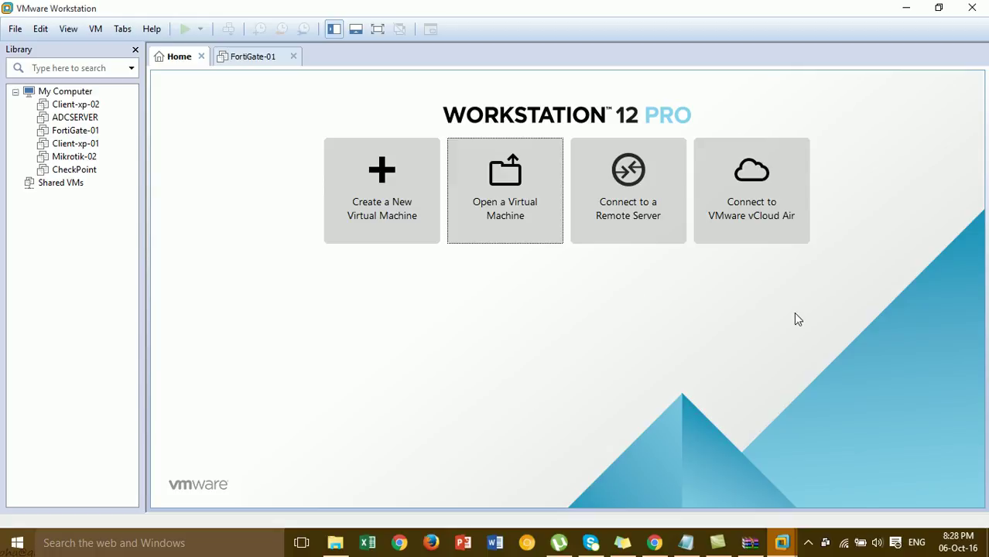
Create a new folder under My Computer in the library, keeping its default name.
click(88, 93)
right_click(90, 95)
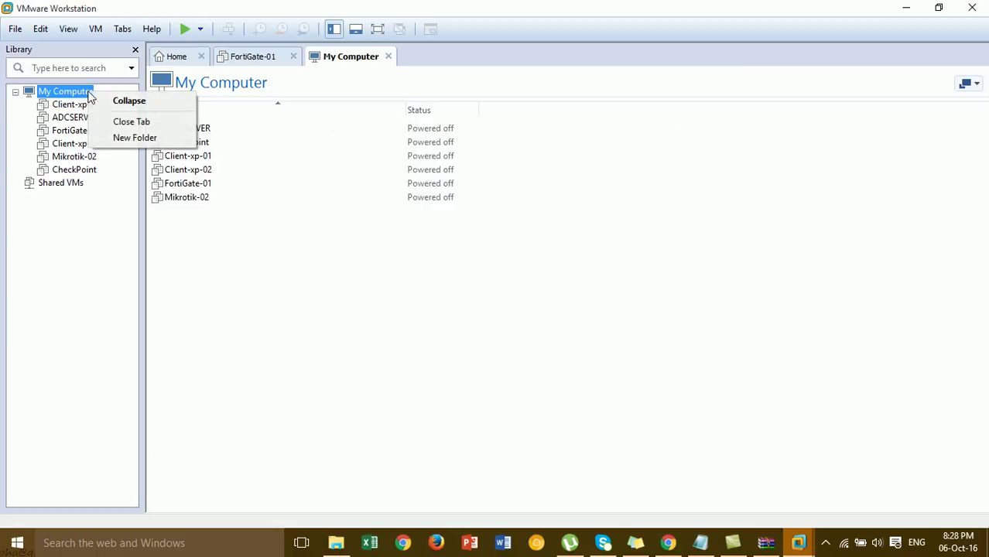
click(128, 138)
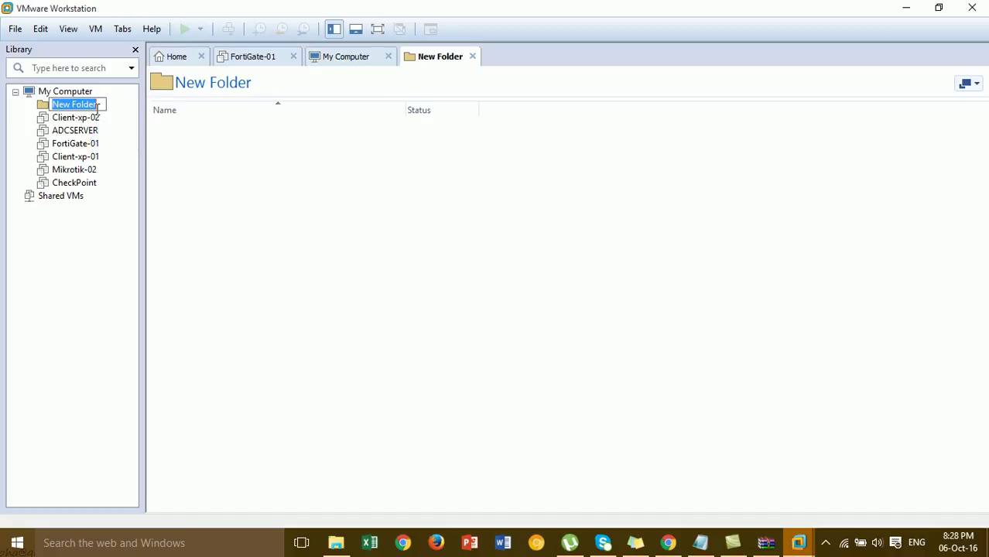
click(171, 185)
click(69, 106)
right_click(69, 106)
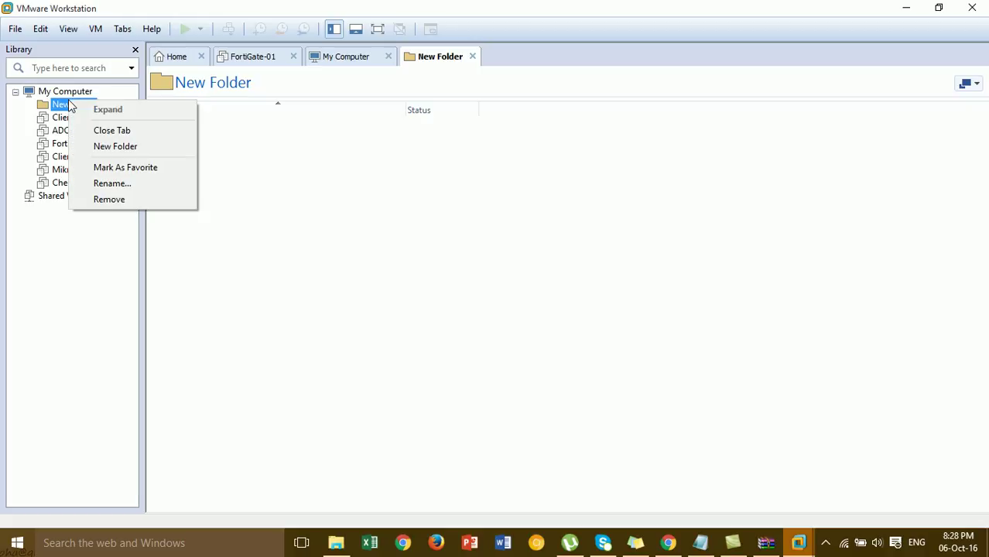
click(56, 110)
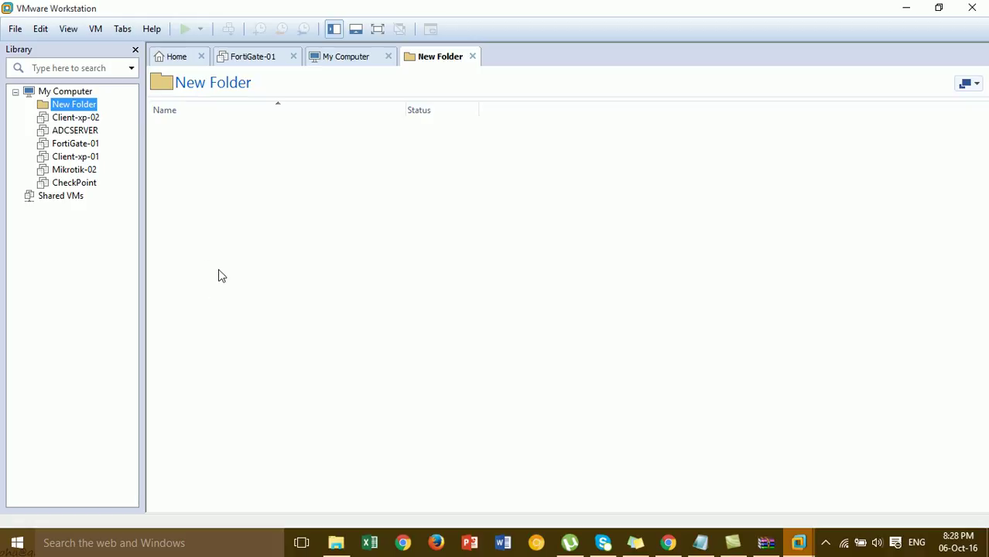
Remove the new folder from the My Computer library and confirm the removal.
right_click(79, 108)
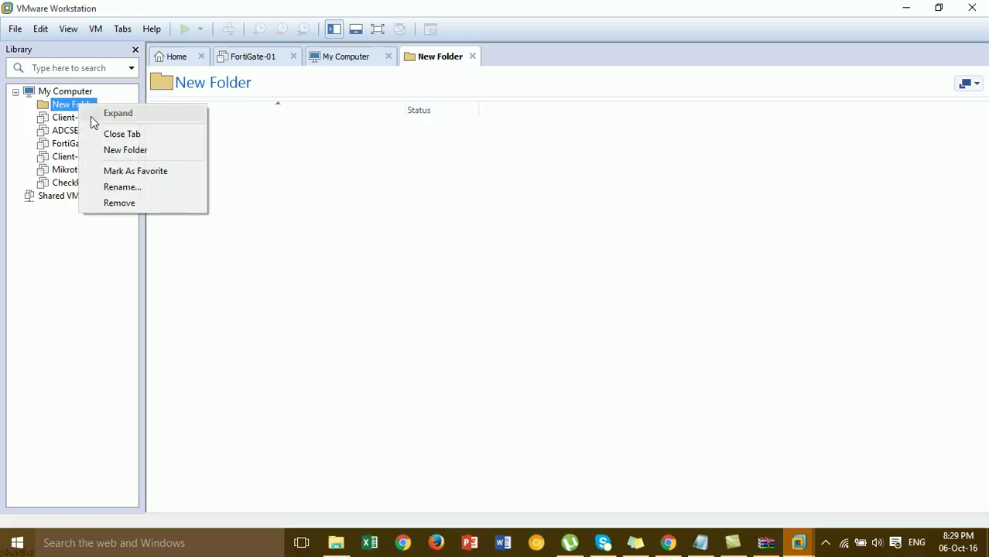
click(137, 203)
click(514, 293)
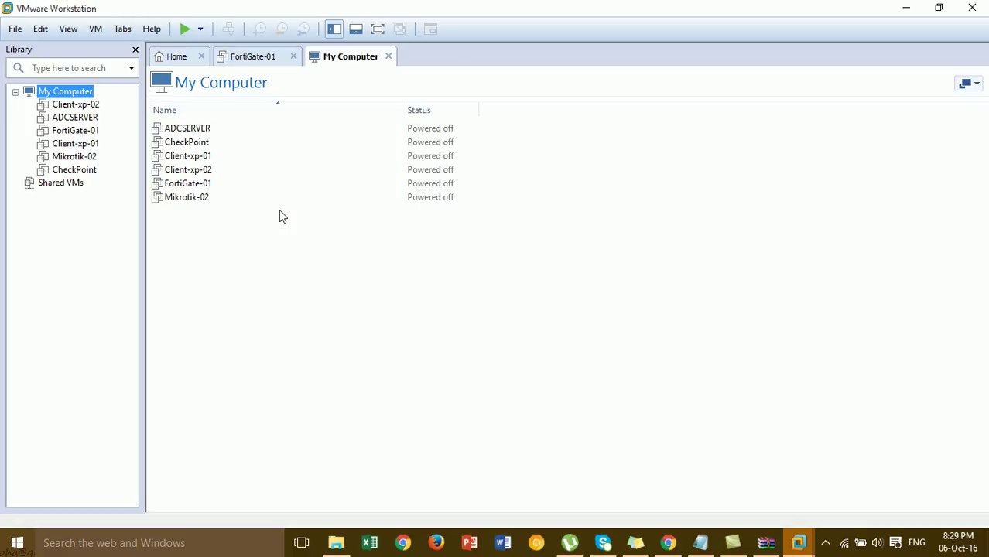
View the details of the Client-xp-02, ADCSERVER, FortiGate-01, Client-xp-01 and Mikrotik-02 virtual machines from the library.
click(81, 106)
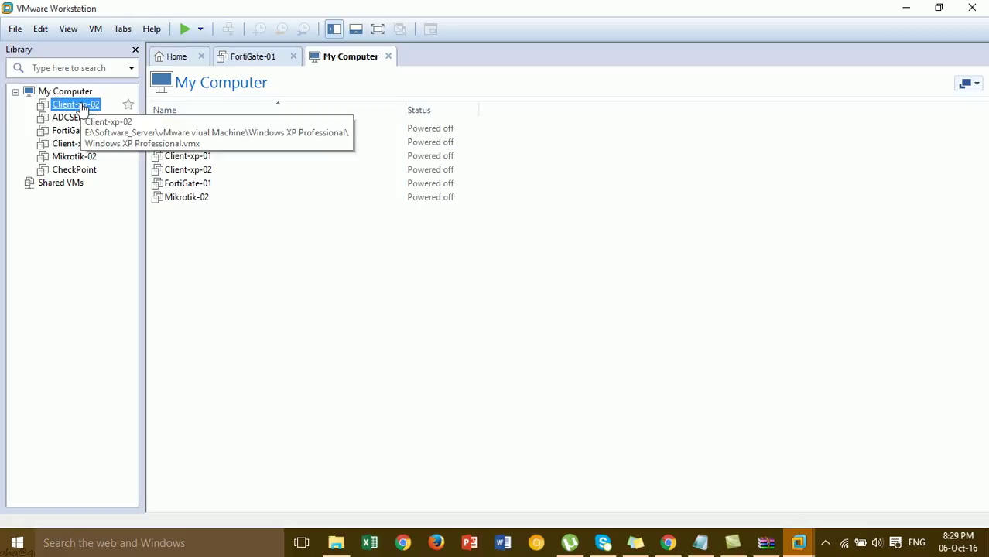
click(83, 120)
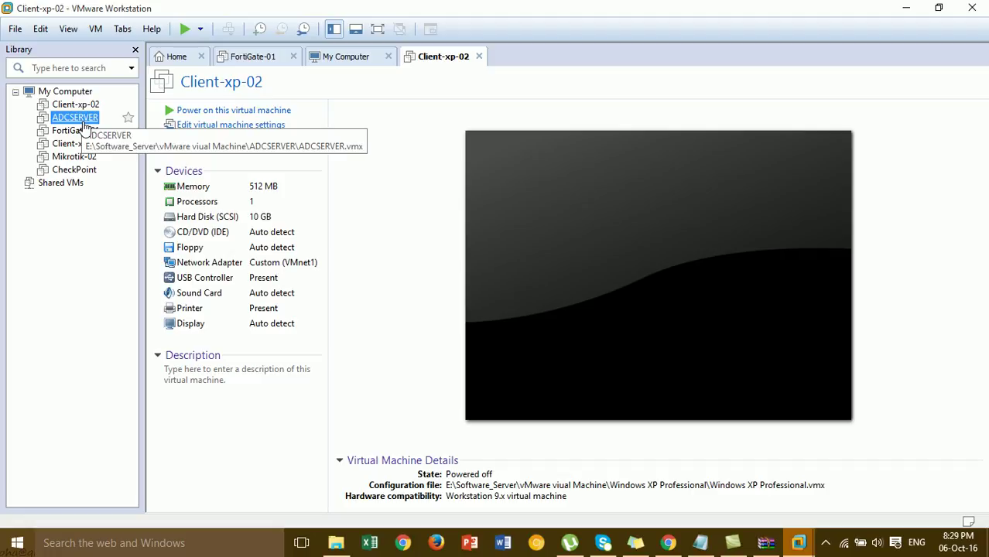
click(81, 131)
click(85, 145)
click(82, 157)
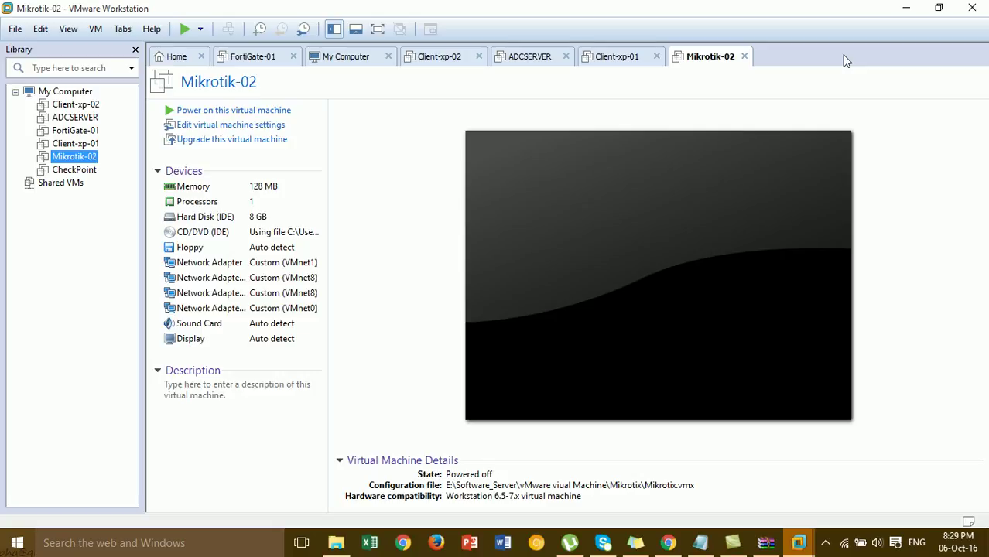
Minimize the VMware Workstation window and refresh the desktop.
click(910, 7)
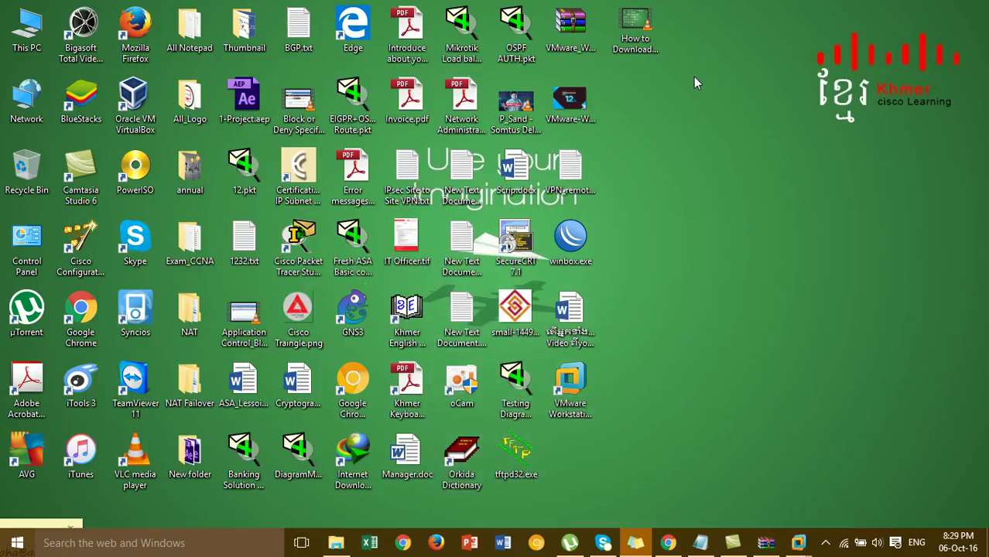
right_click(634, 74)
click(654, 118)
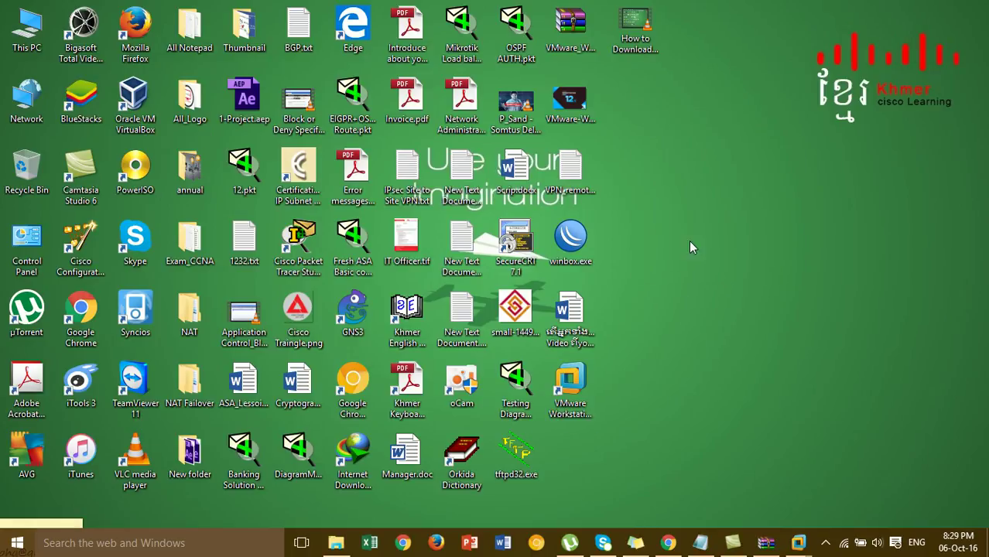
Close every open VMware Workstation tab except Home from the window previews, and bring the Home page back on screen.
mouse_move(797, 543)
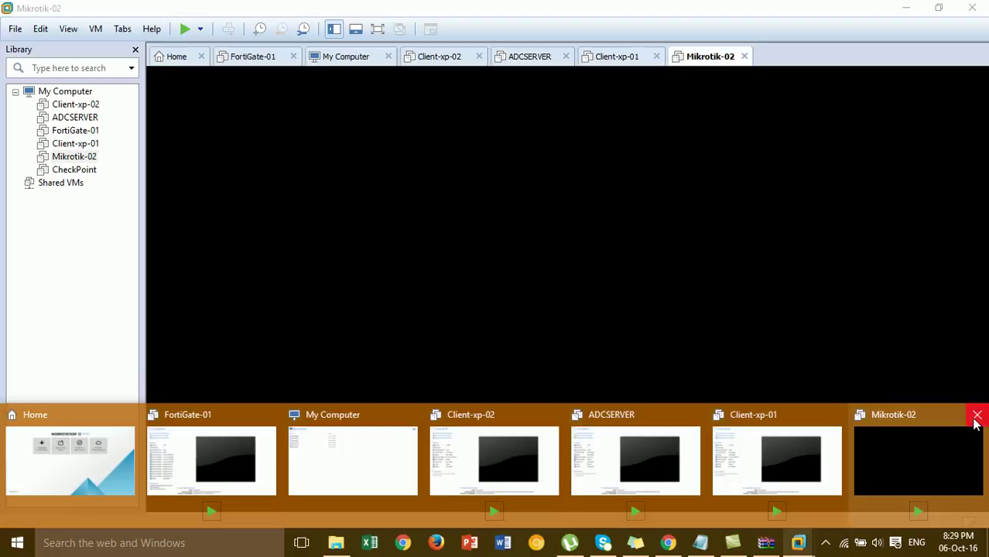
click(977, 415)
click(978, 407)
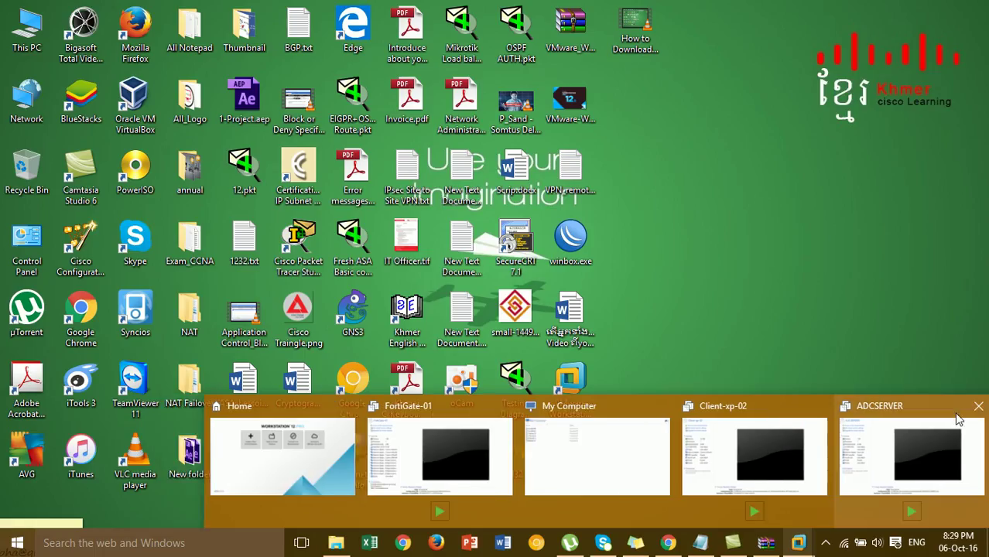
click(977, 407)
click(977, 407)
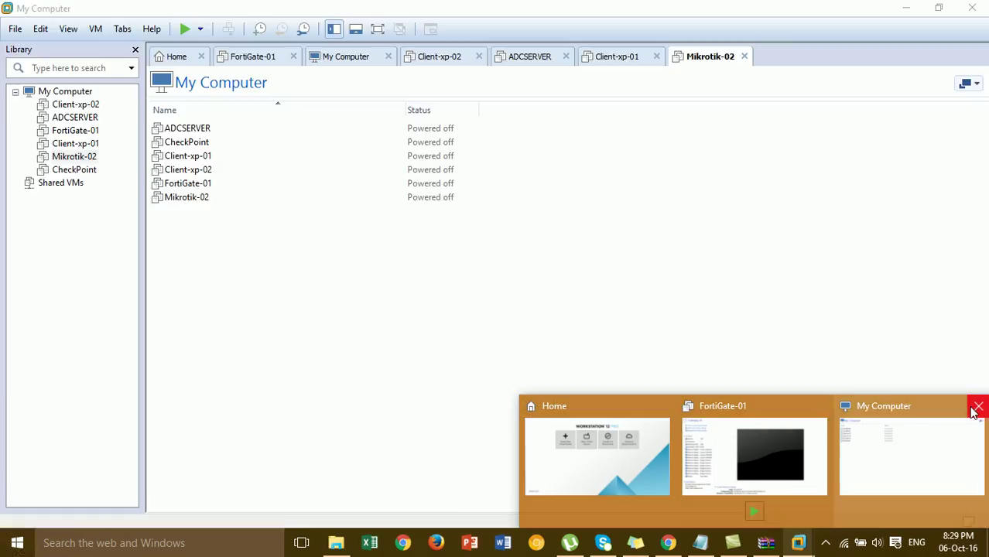
click(977, 407)
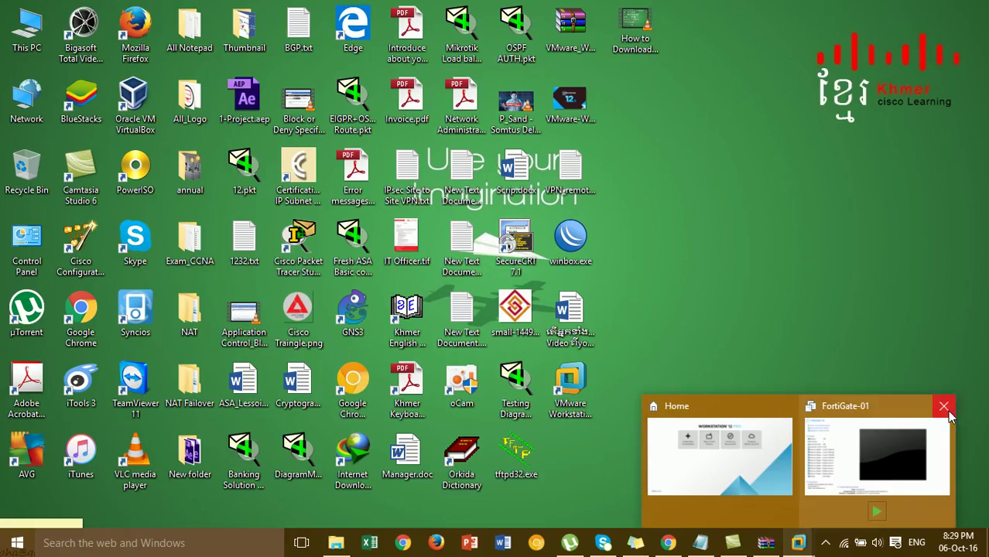
click(945, 407)
click(805, 457)
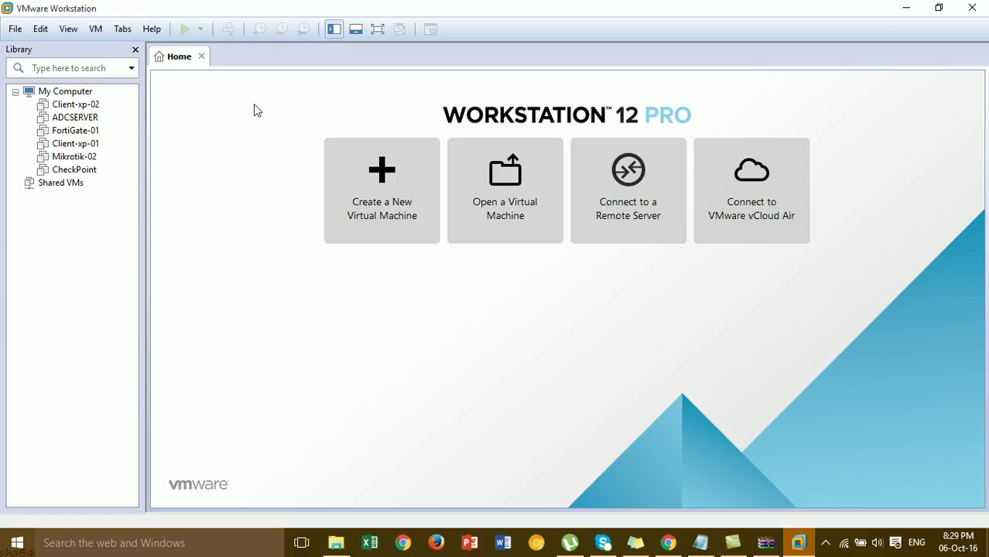
View Serial Key.txt from the VMware_Workstation_Pro_12.5.0.zip archive in WinRAR, and close both the text file and the archive.
click(767, 543)
double_click(330, 243)
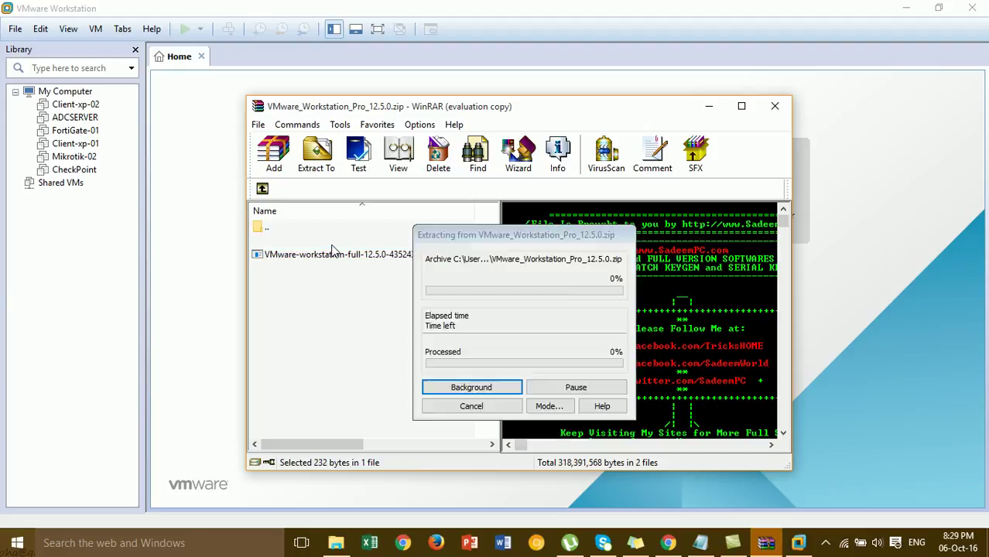
click(562, 145)
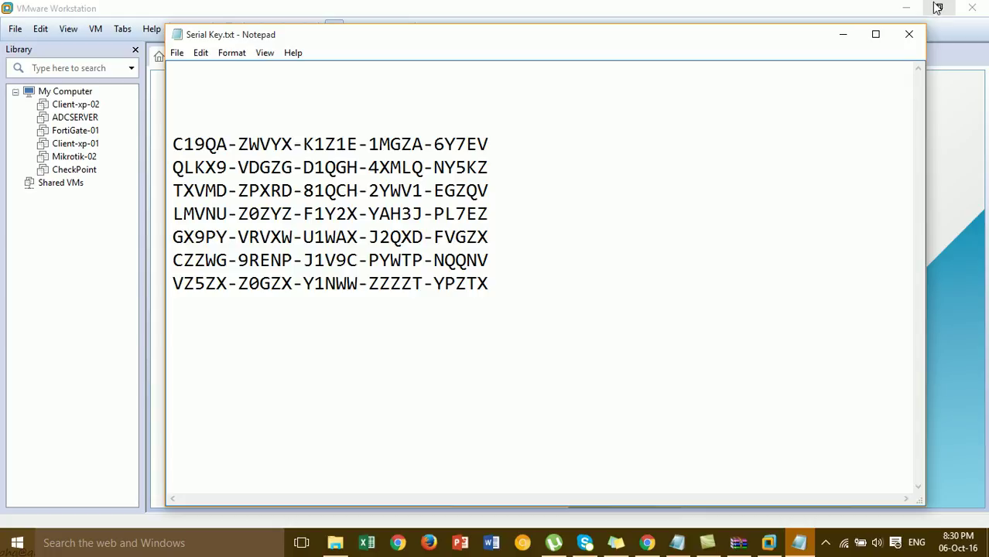
click(909, 34)
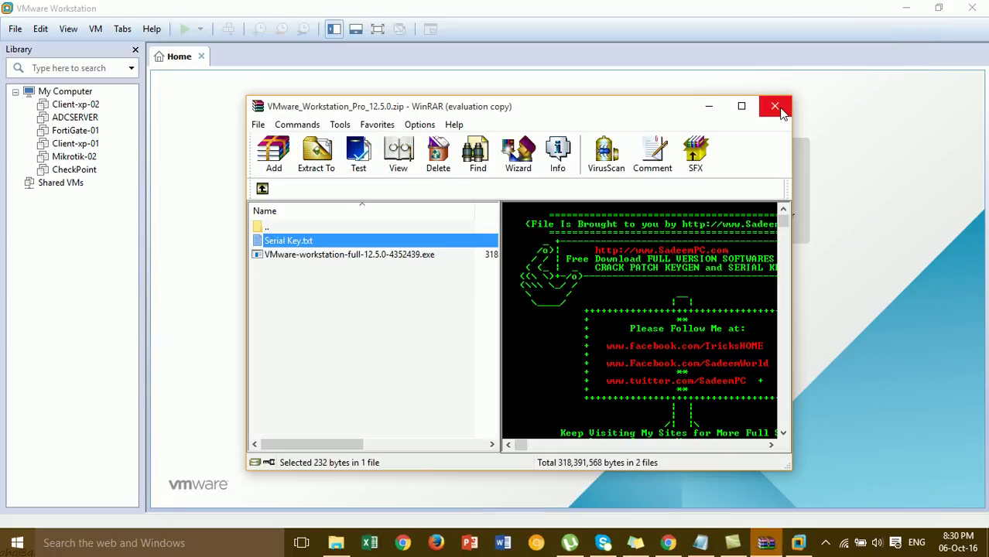
click(775, 106)
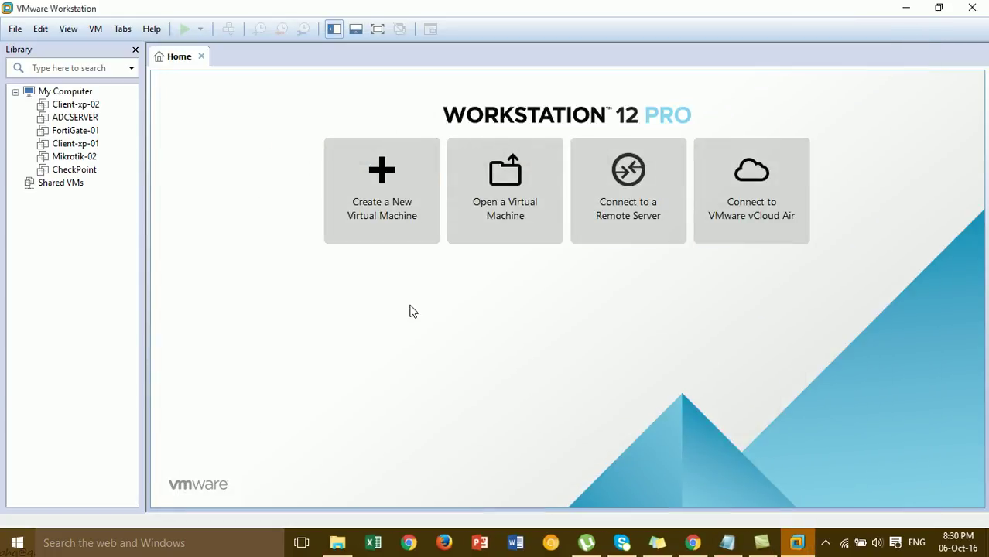
Check the product version and license information in the About VMware Workstation dialog and close it.
click(151, 30)
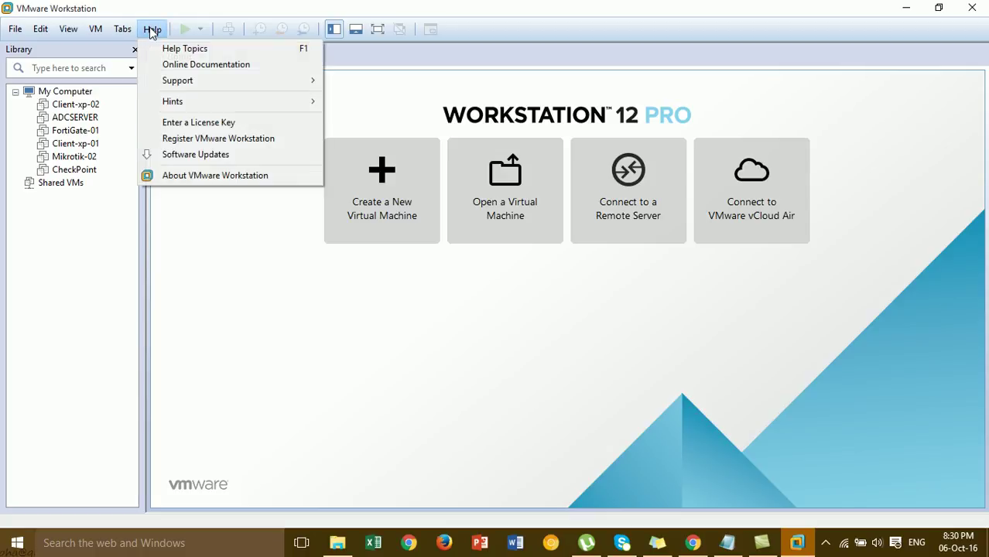
click(187, 177)
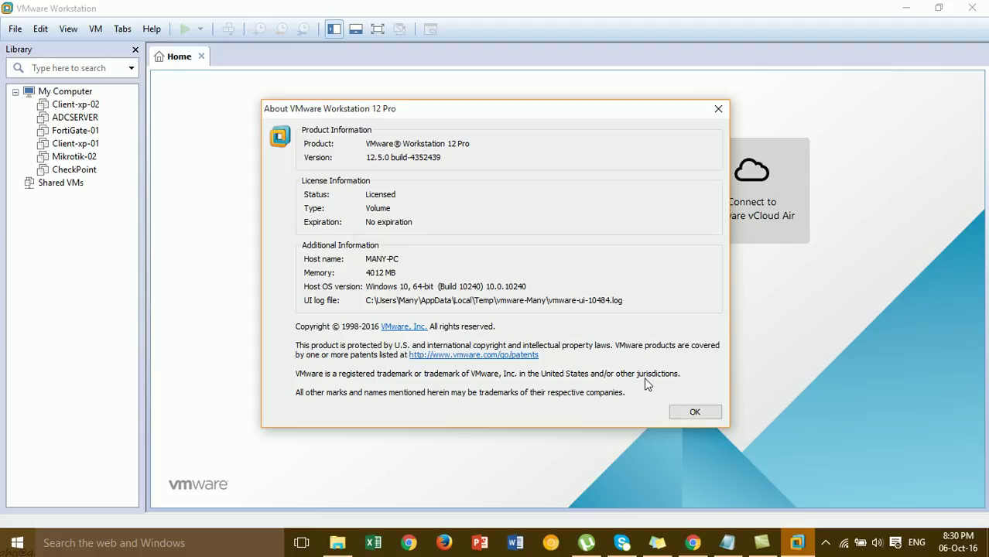
click(685, 412)
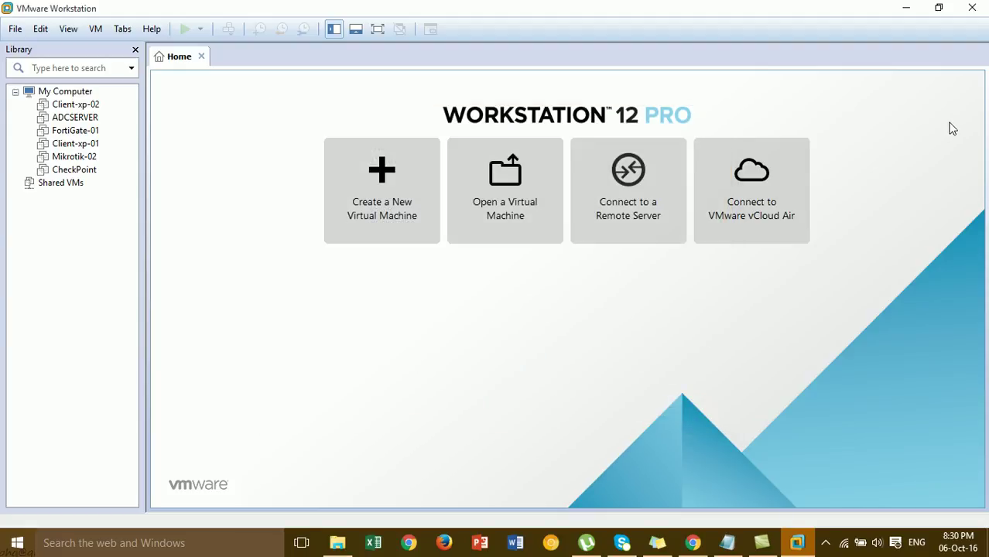
Close VMware Workstation and refresh the desktop.
click(980, 9)
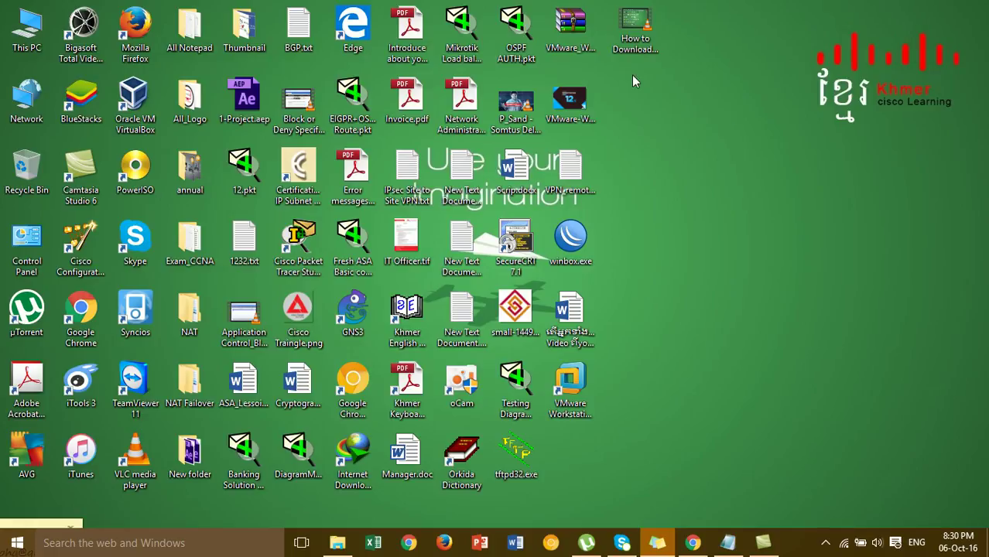
right_click(632, 74)
click(648, 117)
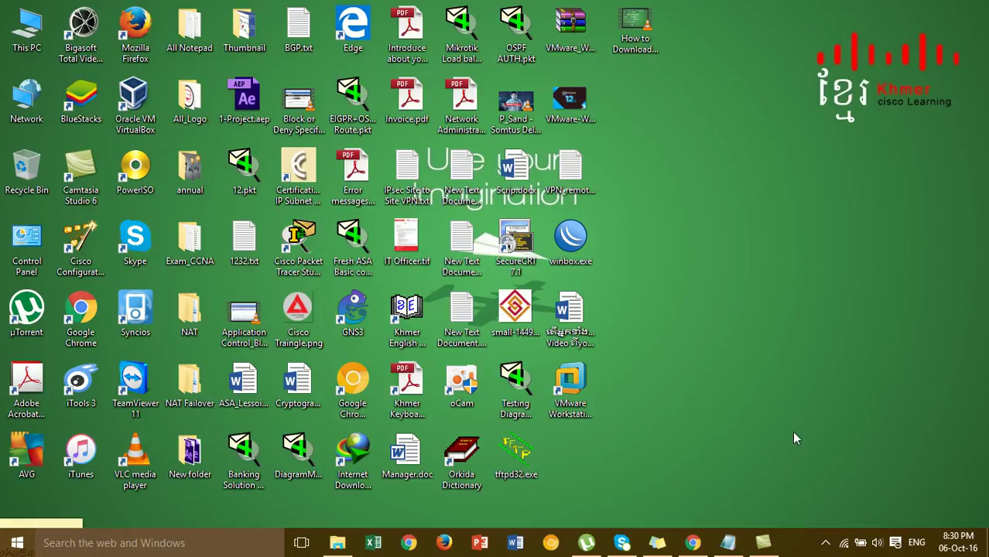
click(825, 544)
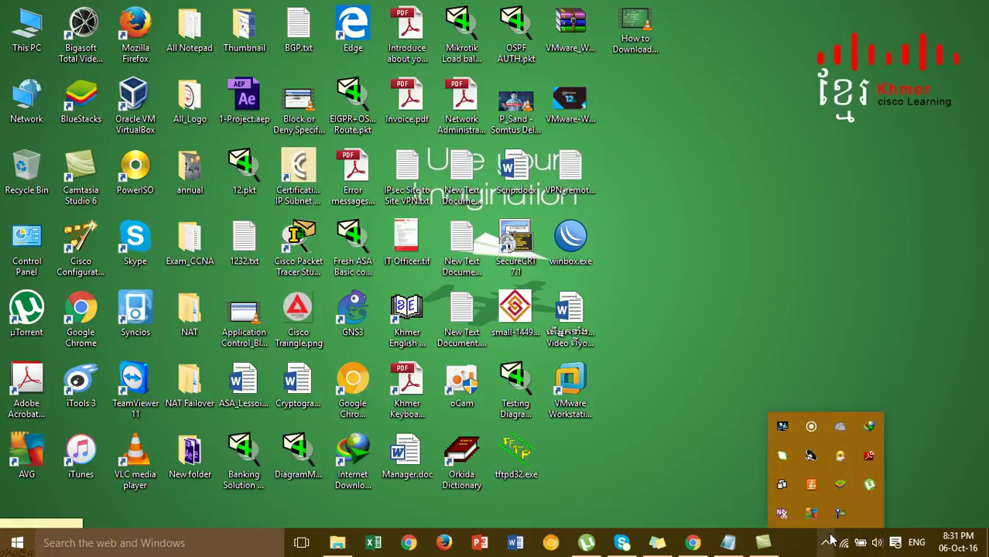